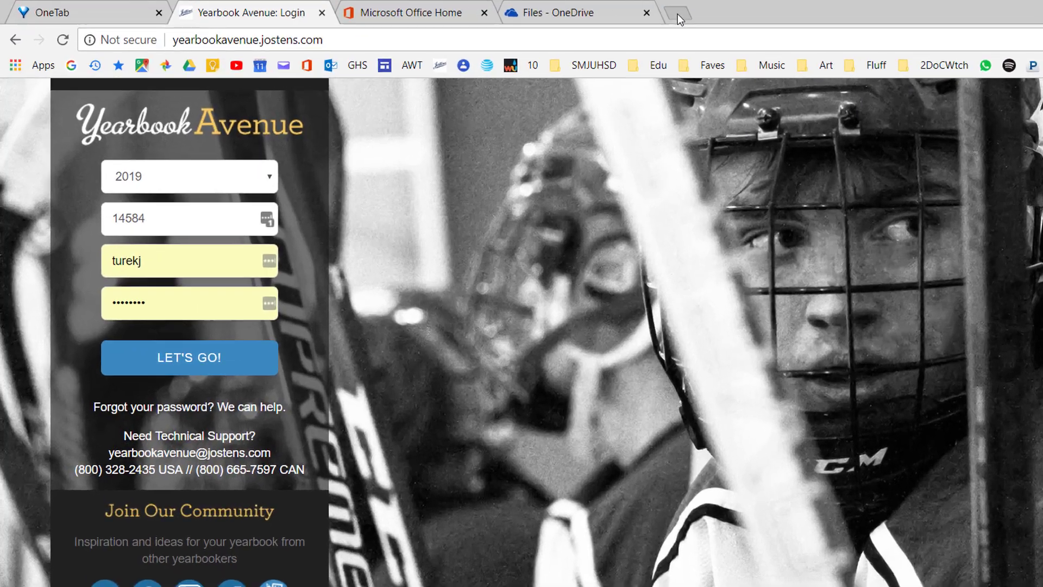
# Step: Search Google for "yearbook avenue" in a new tab and go to the Yearbook Avenue login page
pyautogui.click(546, 10)
pyautogui.write('ye')
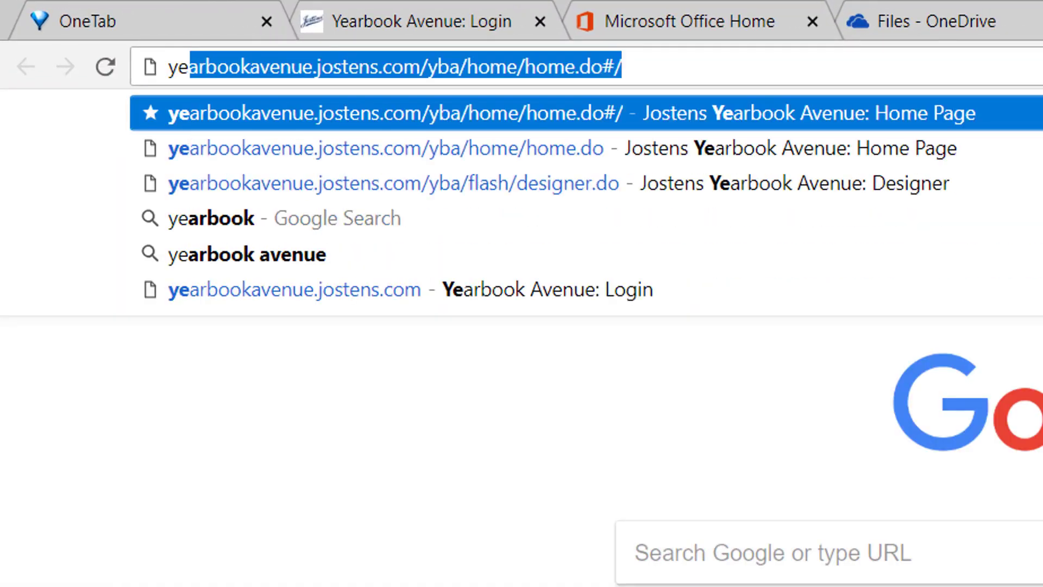
pyautogui.write('arbook avenue')
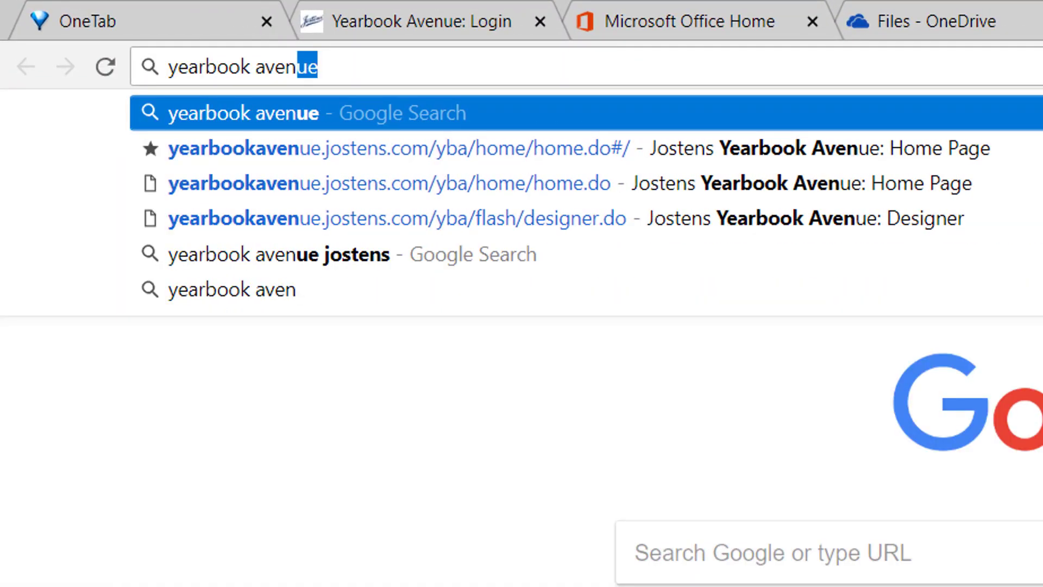
pyautogui.press('Return')
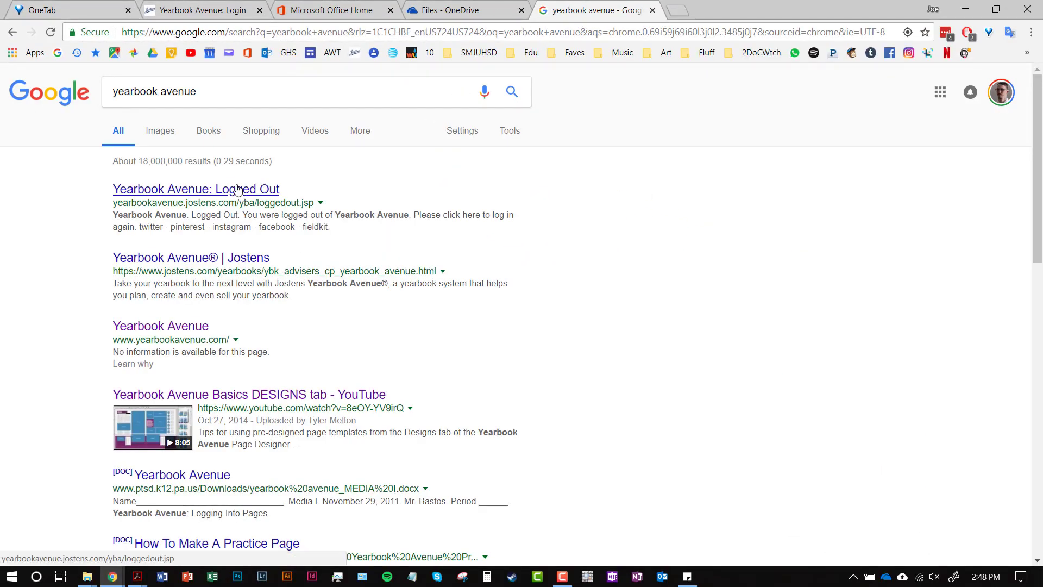
pyautogui.click(254, 188)
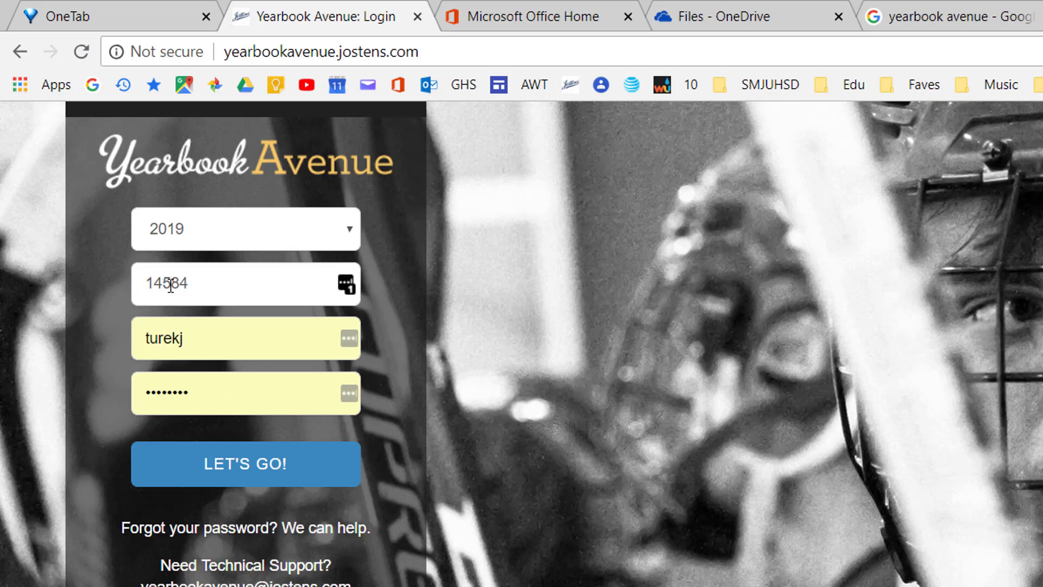
# Step: Choose 2019 as the yearbook year and log in with the credentials already filled in
pyautogui.click(251, 248)
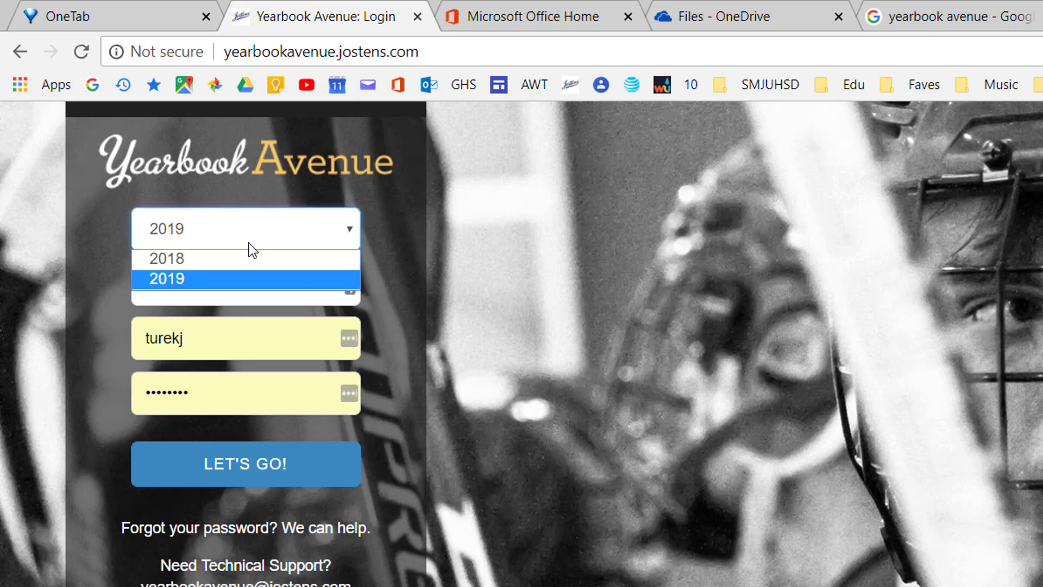
pyautogui.click(216, 279)
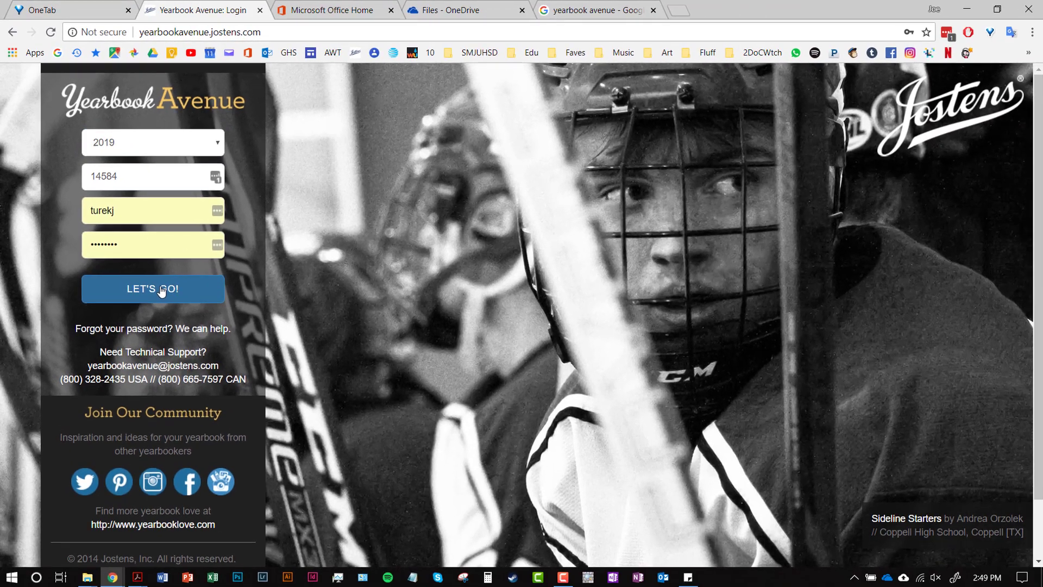
pyautogui.click(162, 291)
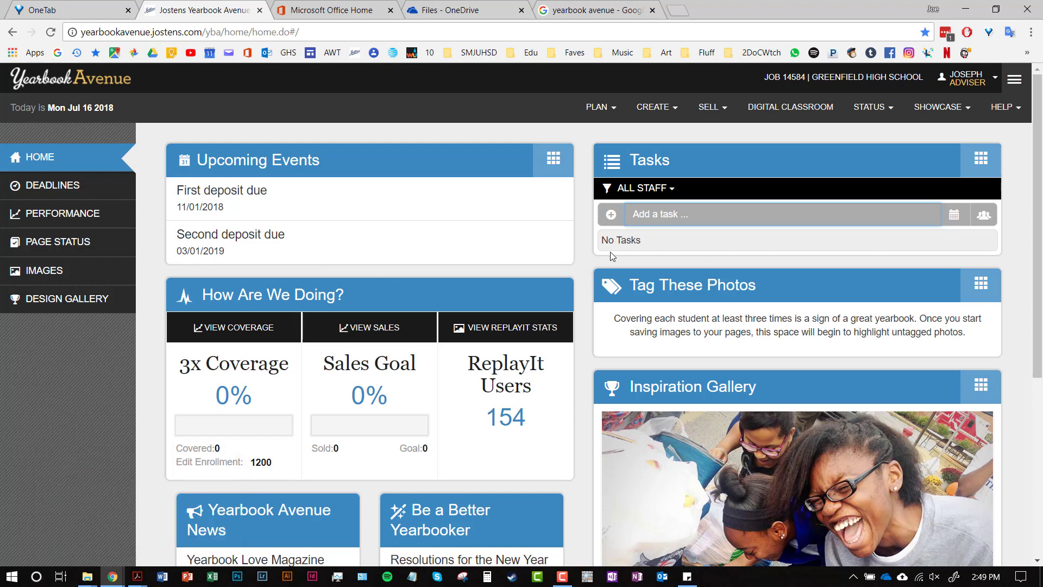
pyautogui.scroll(-4, 585, 257)
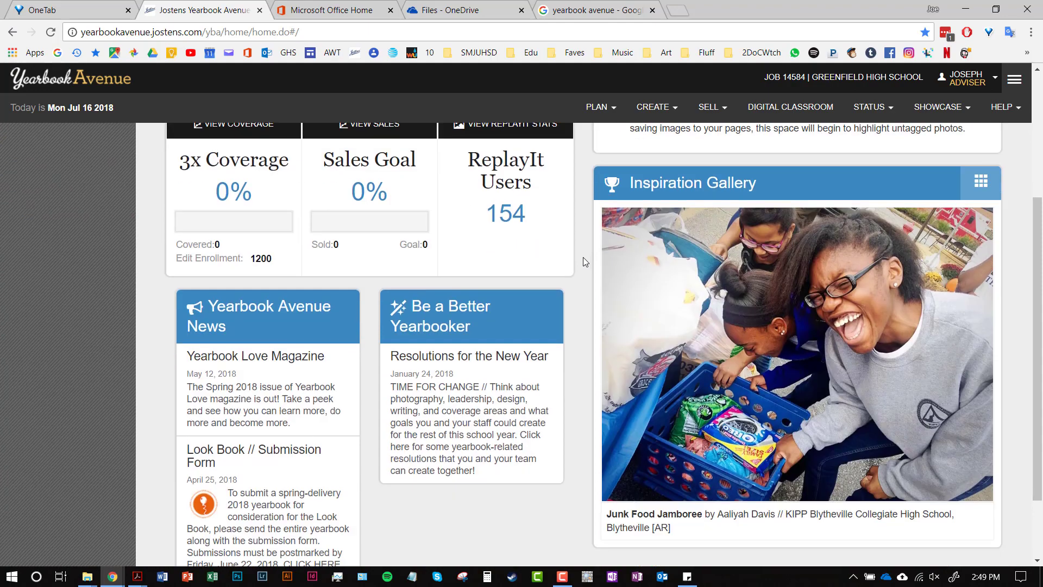
pyautogui.scroll(4, 583, 257)
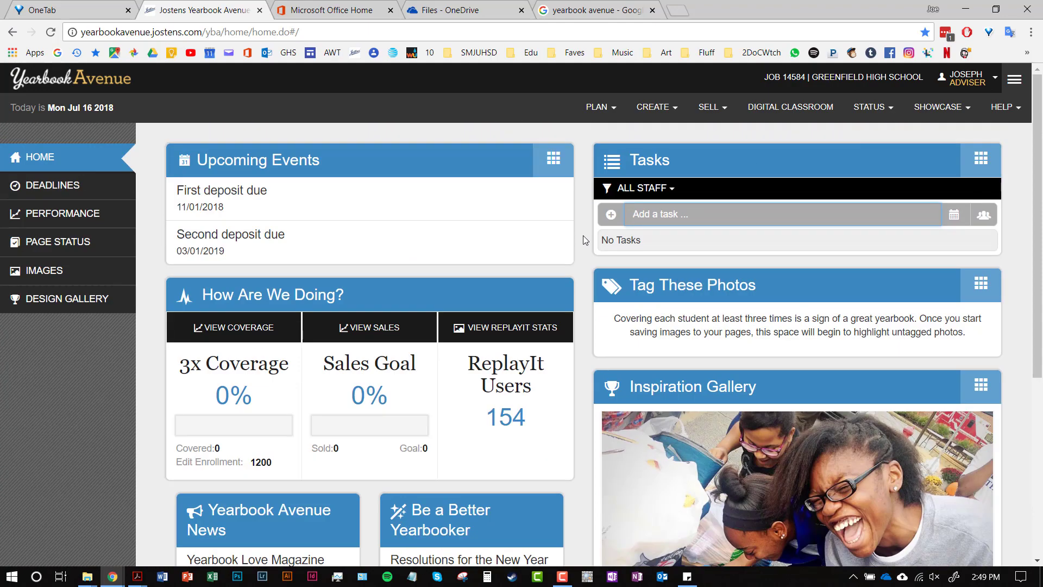
pyautogui.click(620, 117)
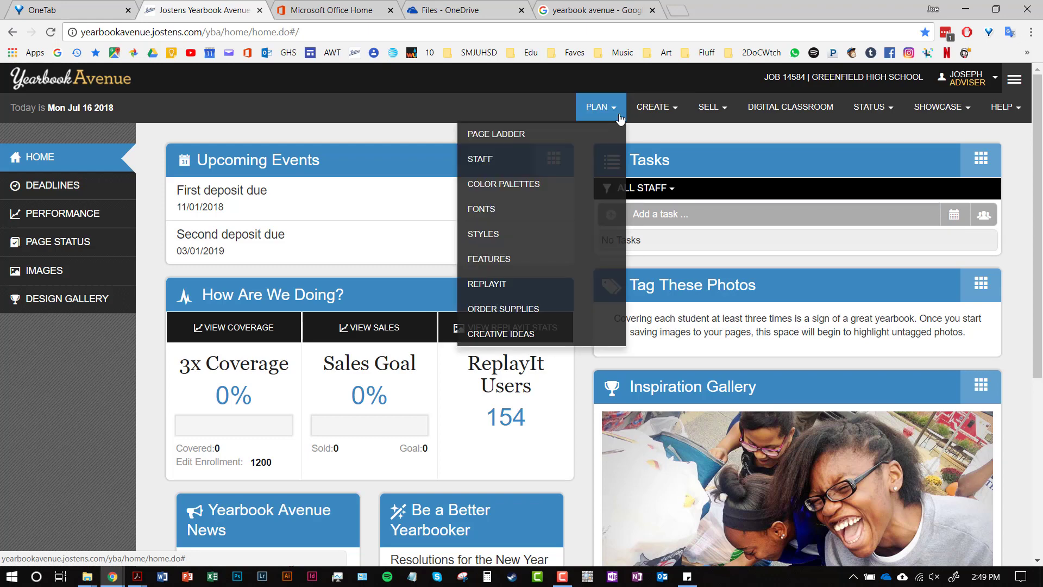
pyautogui.click(677, 110)
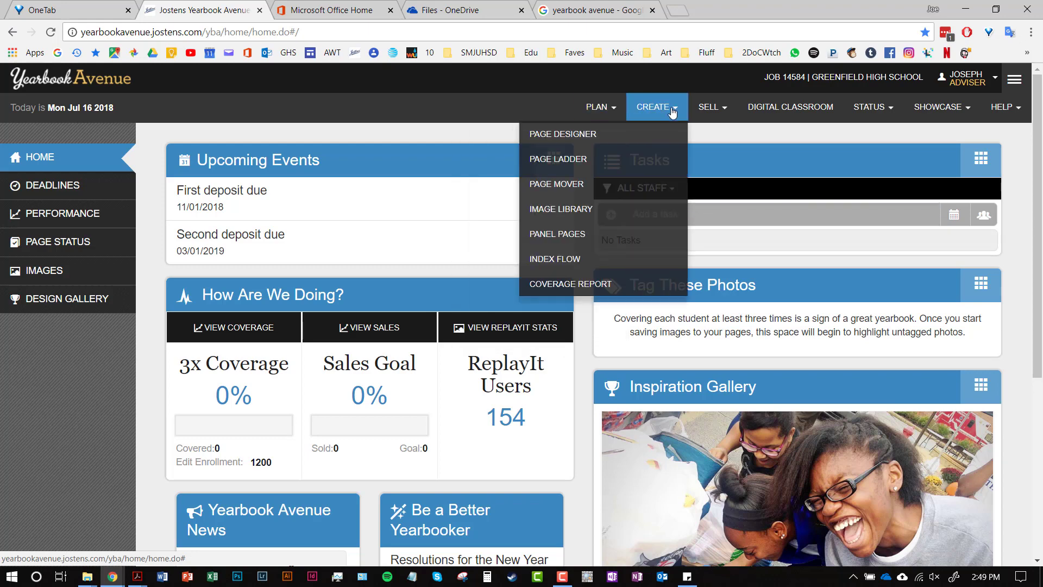
pyautogui.click(601, 106)
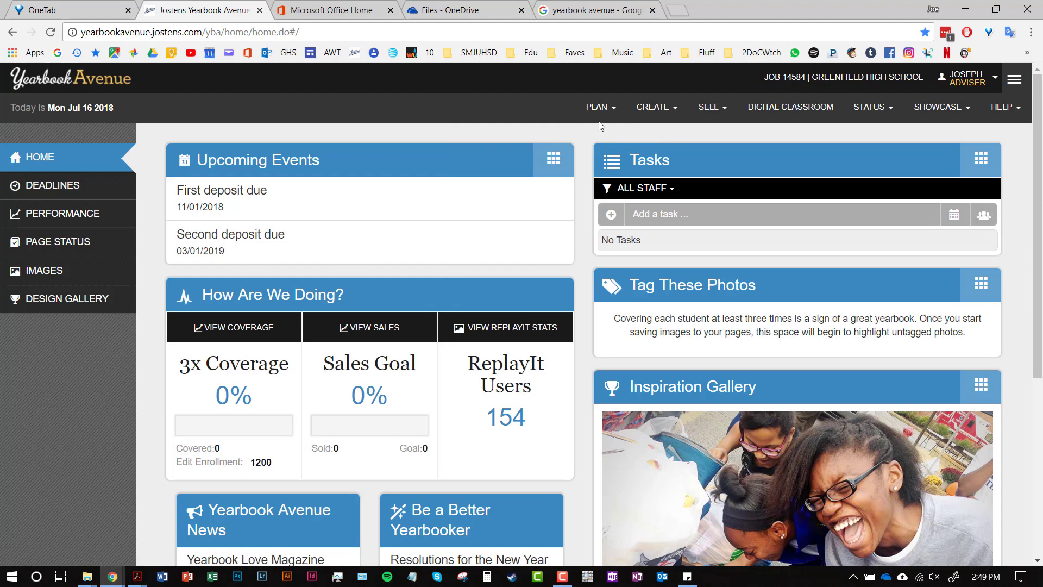
# Step: Open the Page Designer with the spread of pages 2 and 3
pyautogui.moveTo(598, 107)
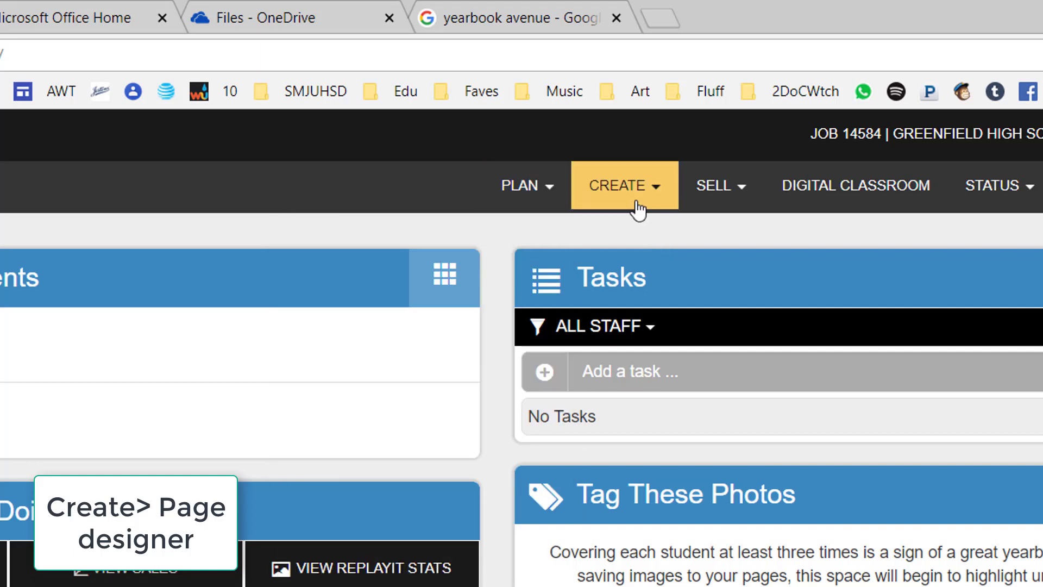
pyautogui.moveTo(638, 211)
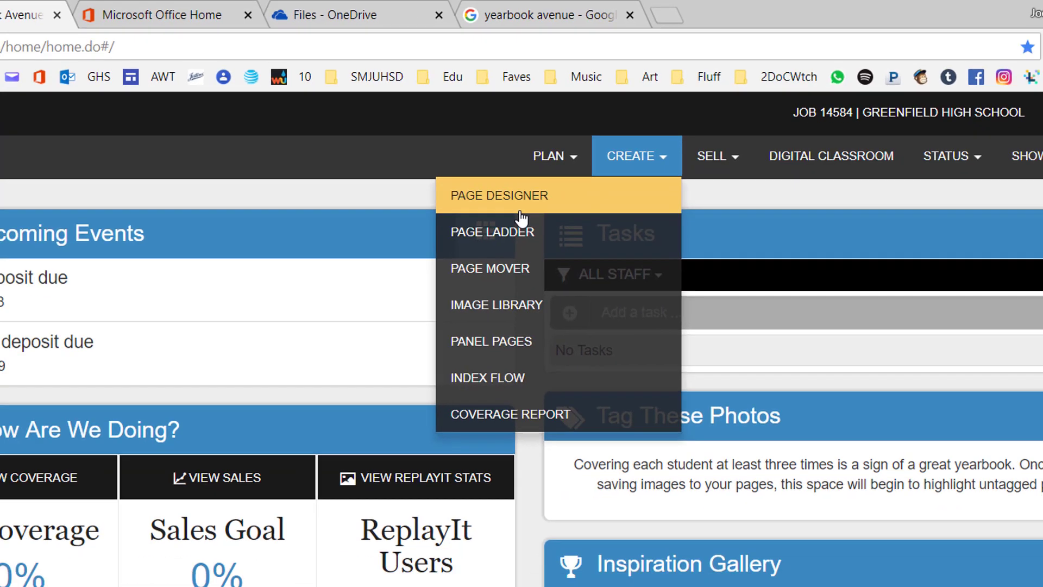
pyautogui.click(486, 241)
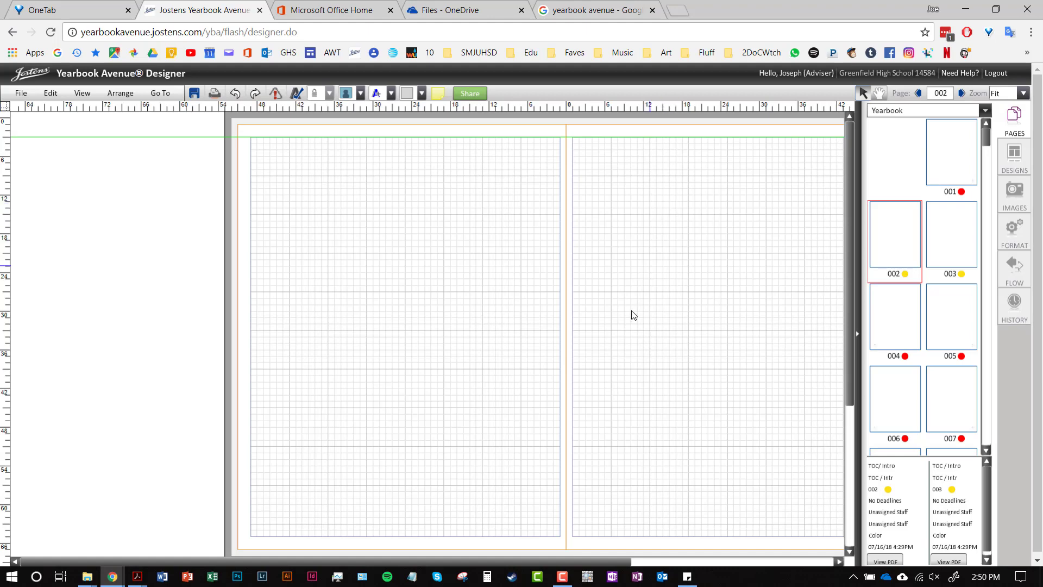
pyautogui.moveTo(531, 563); pyautogui.dragTo(621, 553)
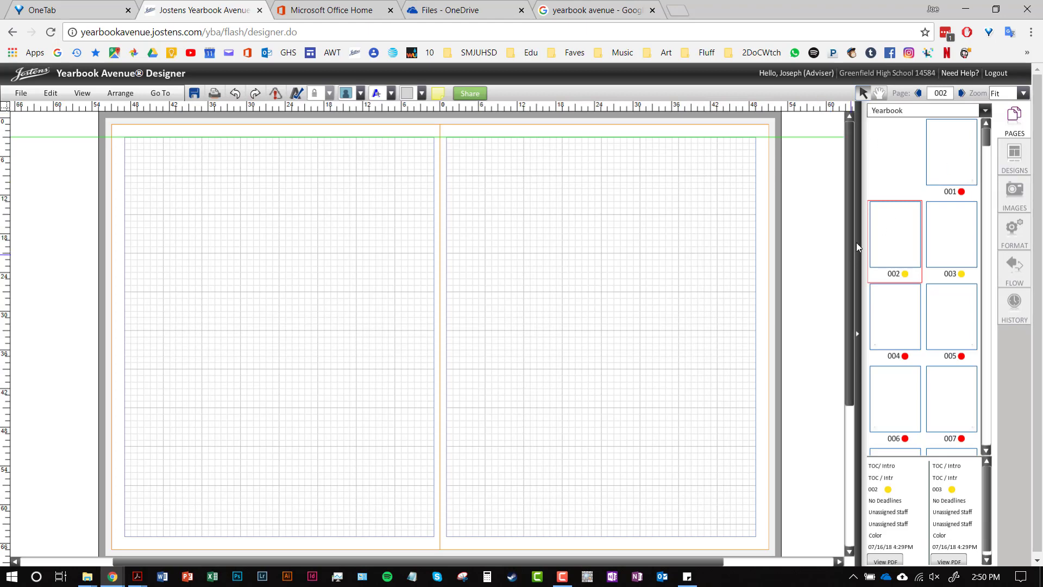
pyautogui.scroll(-1, 885, 212)
pyautogui.scroll(1, 947, 327)
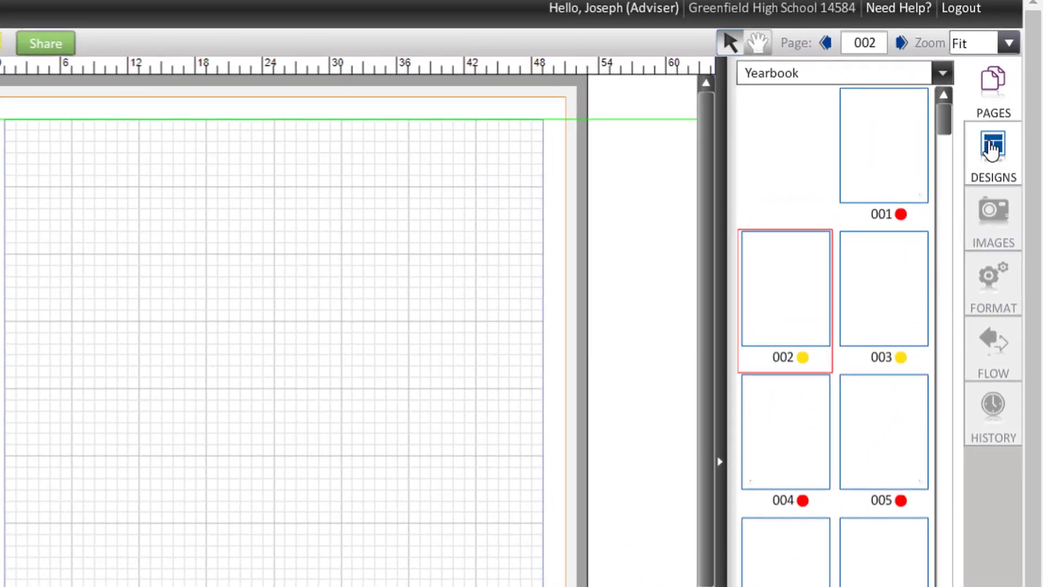
# Step: Show the page design templates and switch the collection to the Ambition theme
pyautogui.click(992, 148)
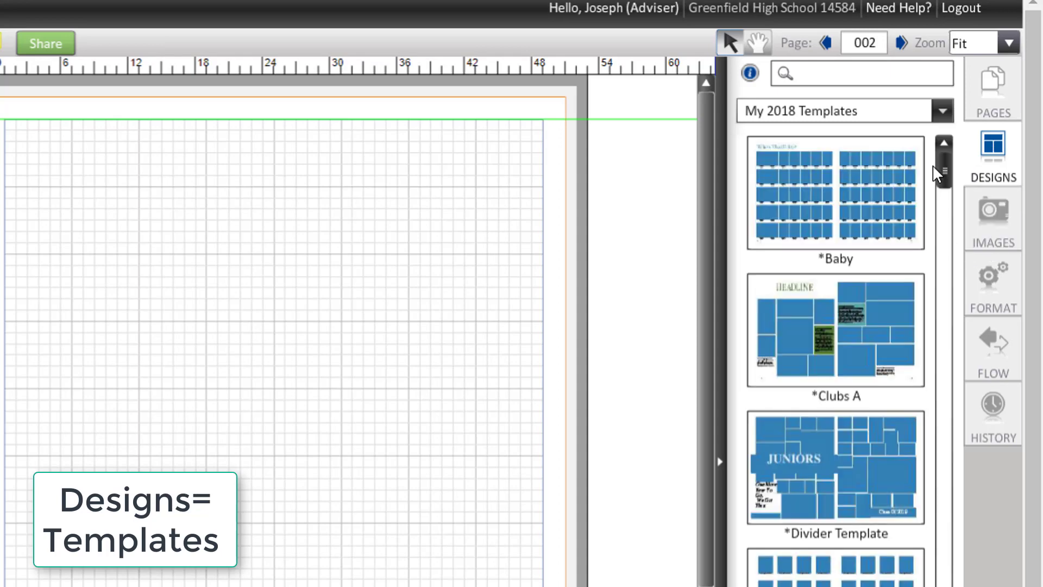
pyautogui.click(944, 112)
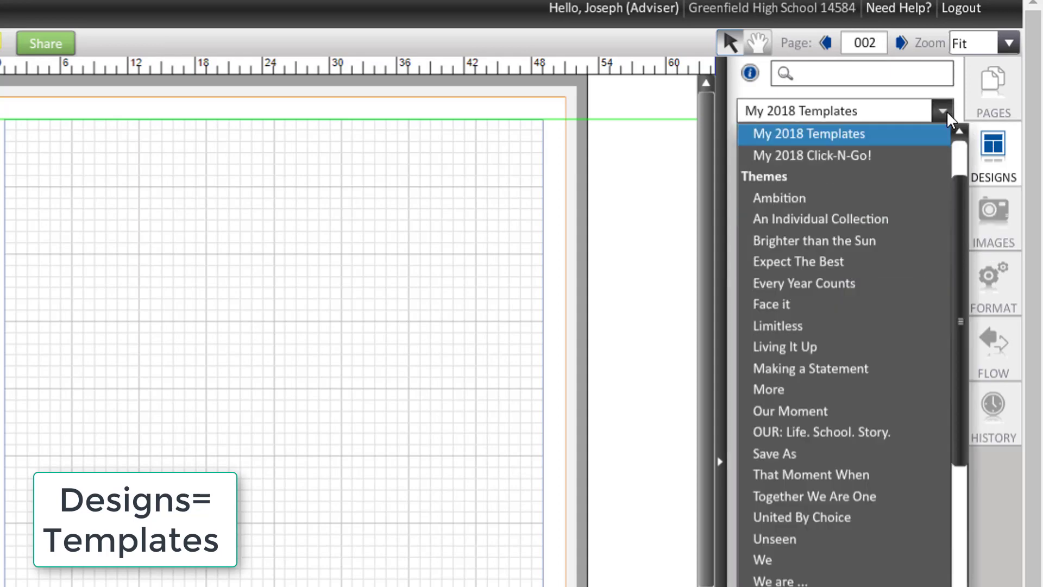
pyautogui.scroll(1, 820, 144)
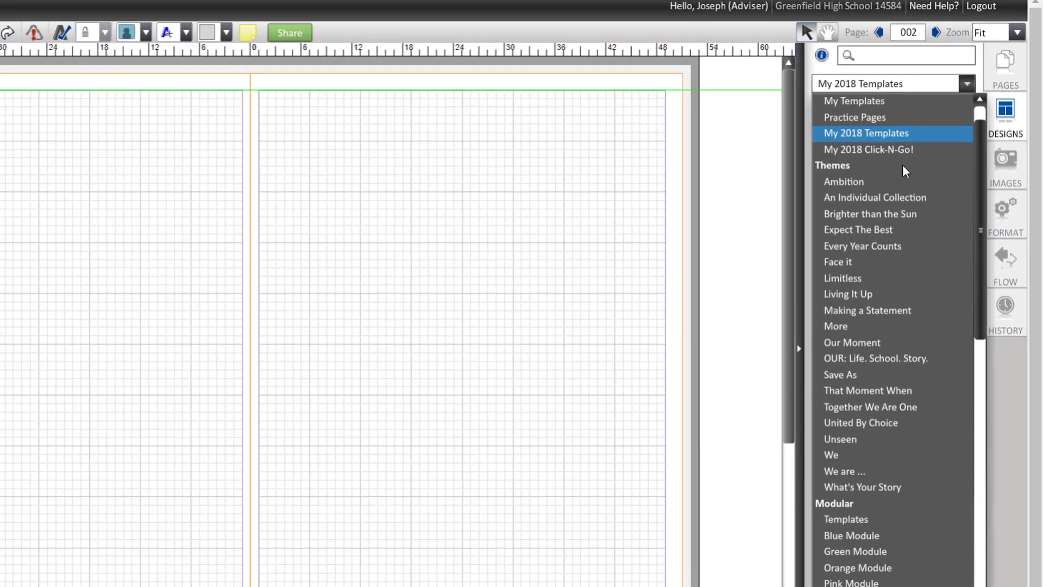
pyautogui.scroll(-1, 913, 223)
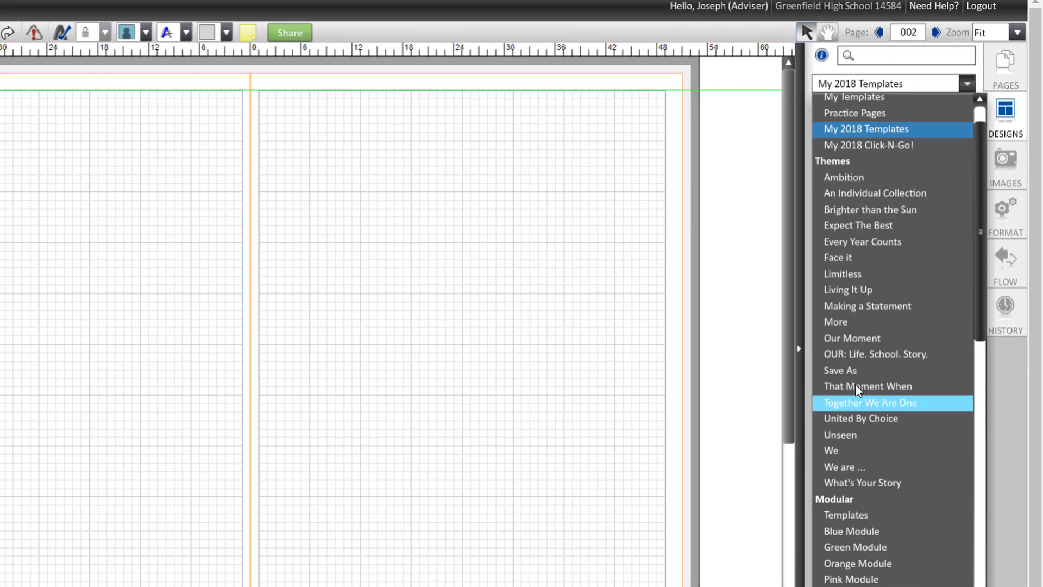
pyautogui.click(865, 179)
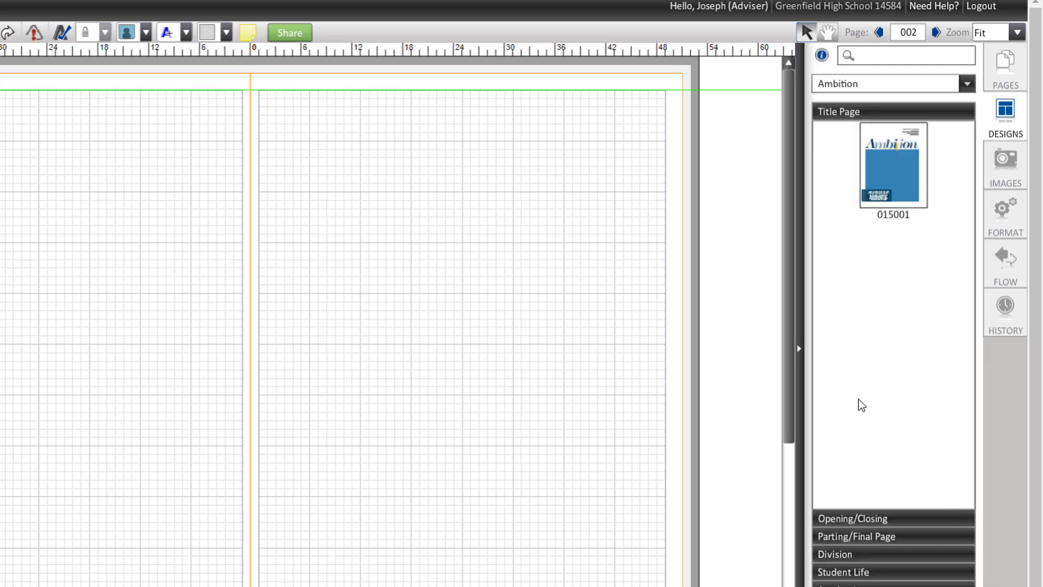
# Step: Browse the Ambition template categories and apply Academics template 015026 to the spread of pages 2 and 3
pyautogui.click(866, 520)
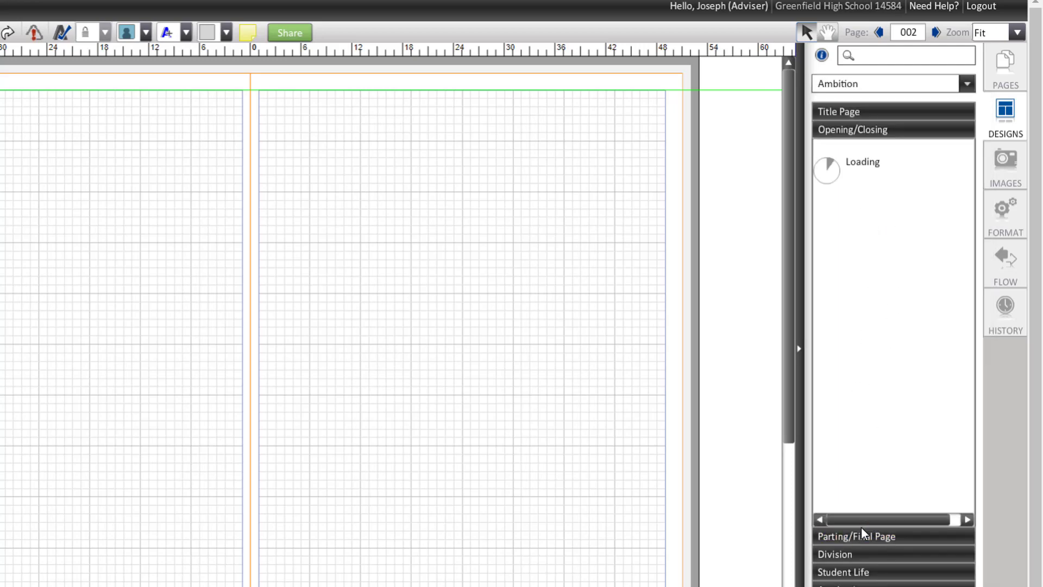
pyautogui.click(857, 538)
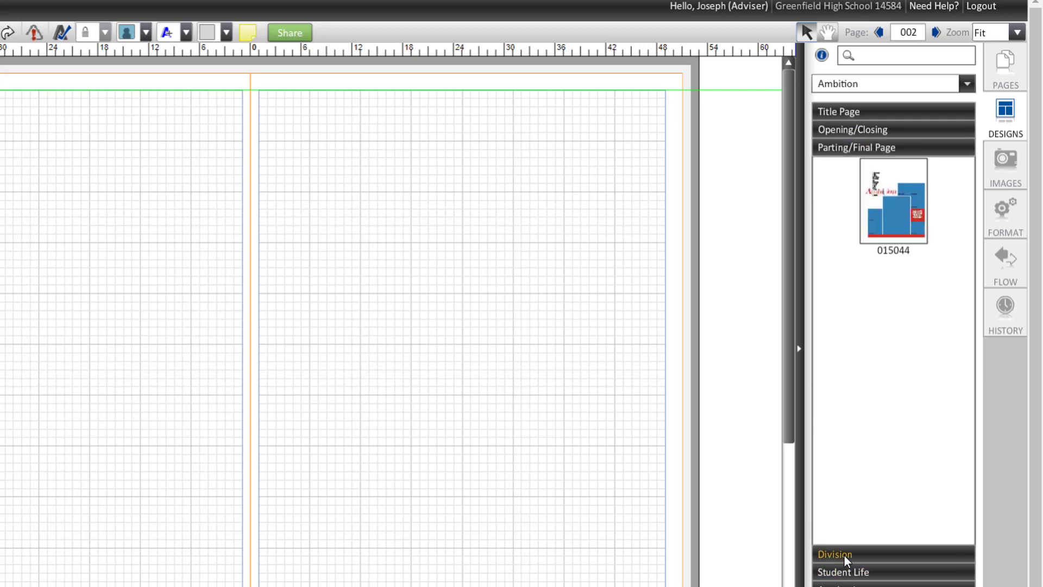
pyautogui.click(843, 554)
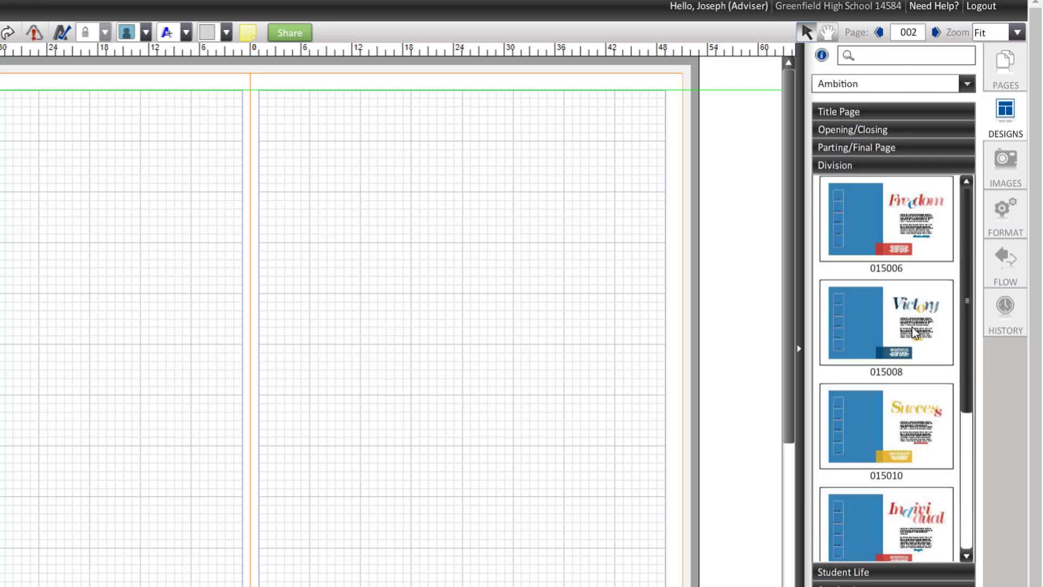
pyautogui.scroll(-5, 912, 327)
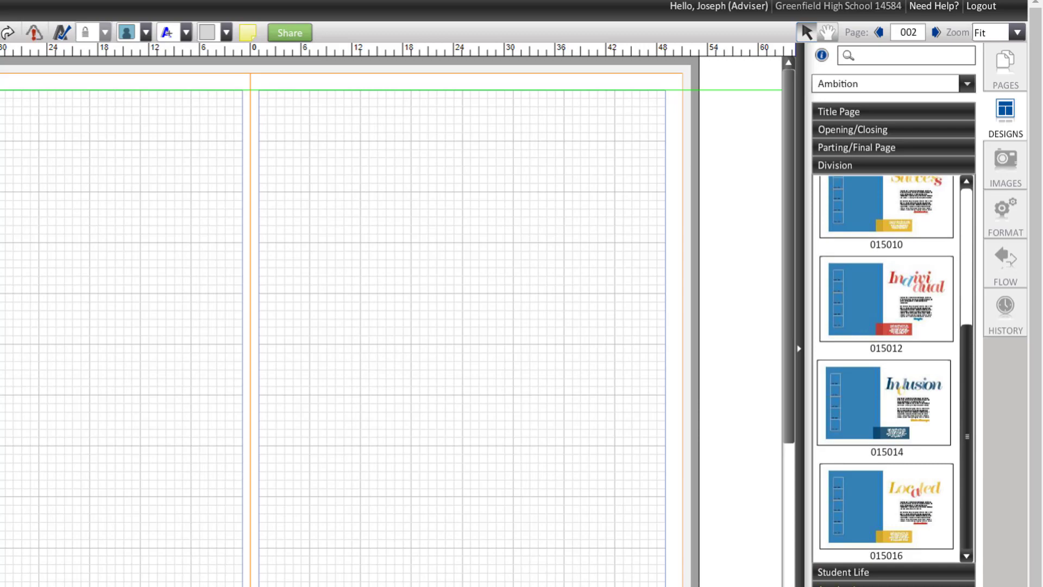
pyautogui.click(854, 584)
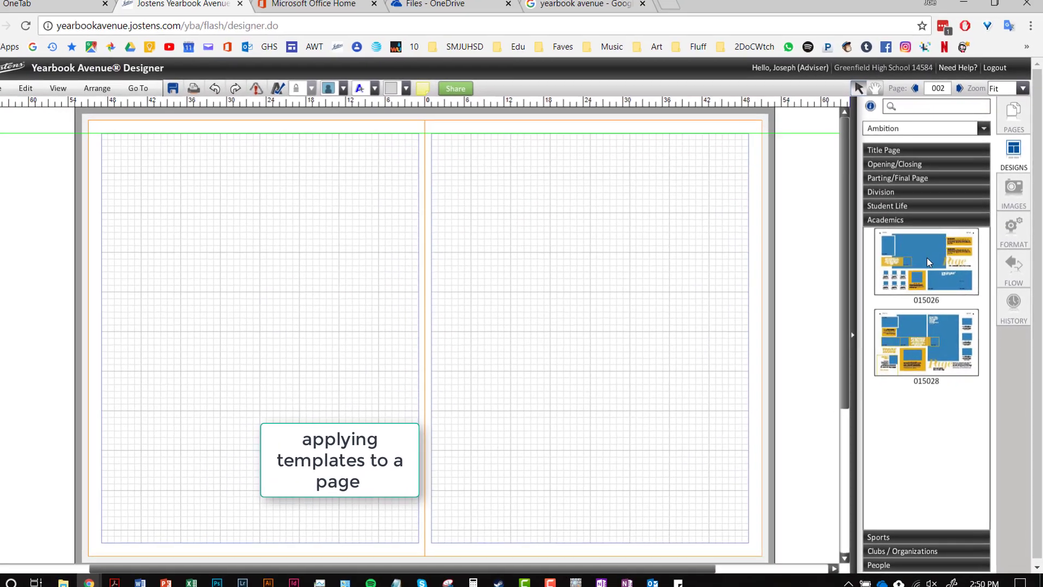
pyautogui.moveTo(927, 259); pyautogui.dragTo(420, 275)
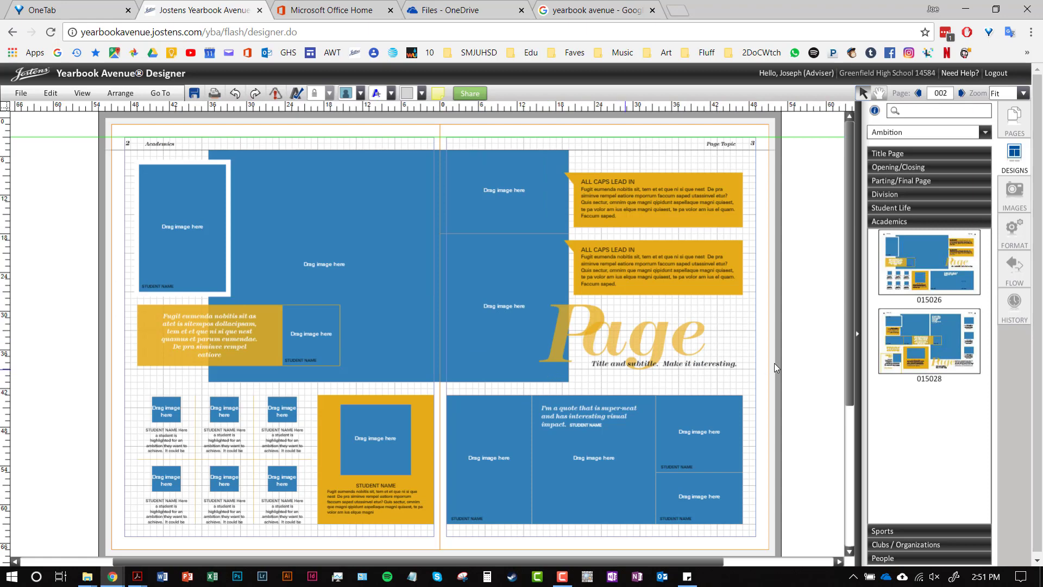
# Step: Open the image library and examine its available image categories
pyautogui.click(1011, 207)
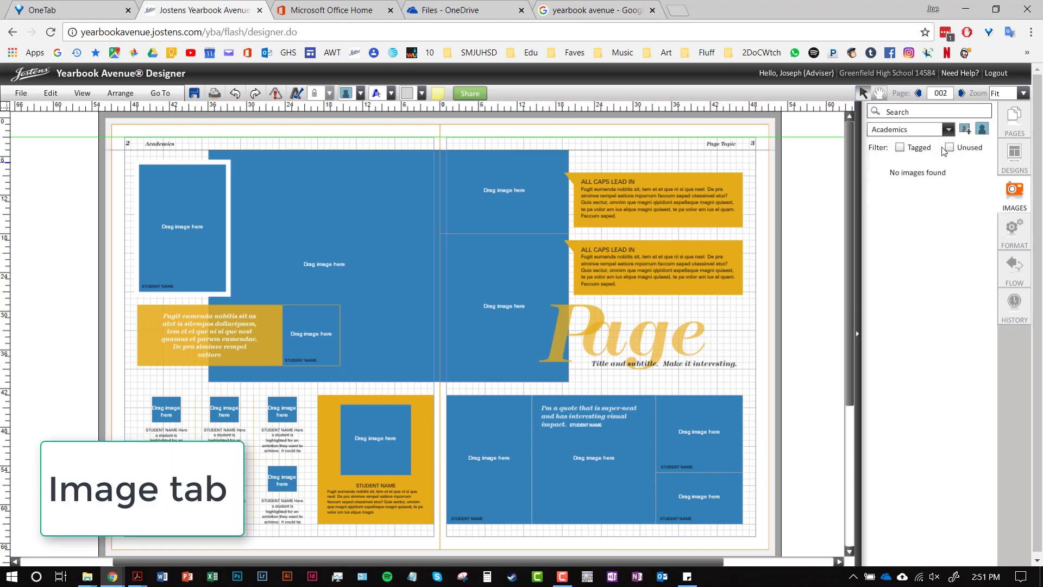
pyautogui.click(948, 130)
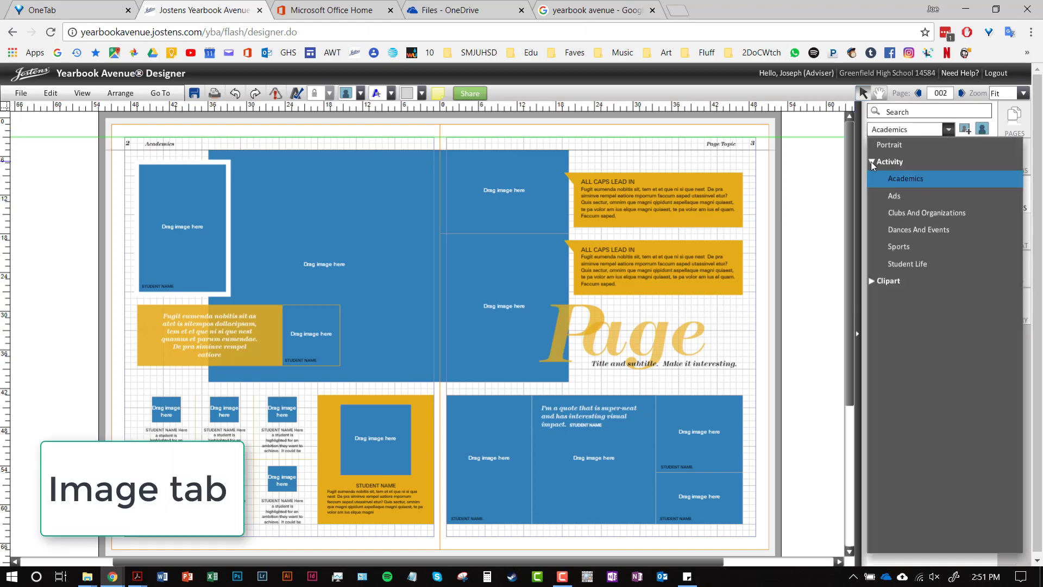
pyautogui.click(872, 289)
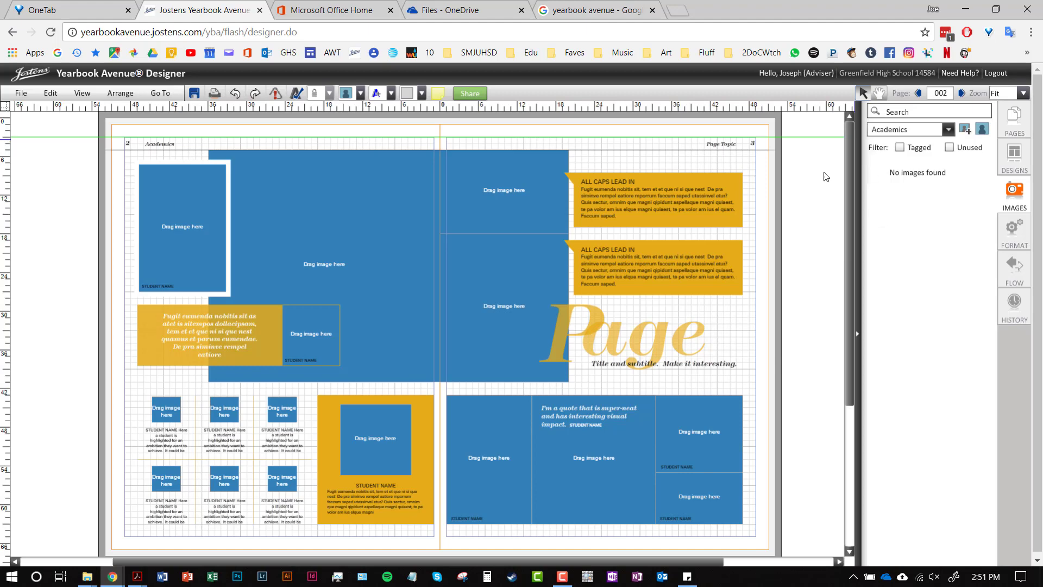
# Step: Try out selecting the title text on page 3, ending with the upper ALL CAPS LEAD IN text box selected
pyautogui.click(679, 334)
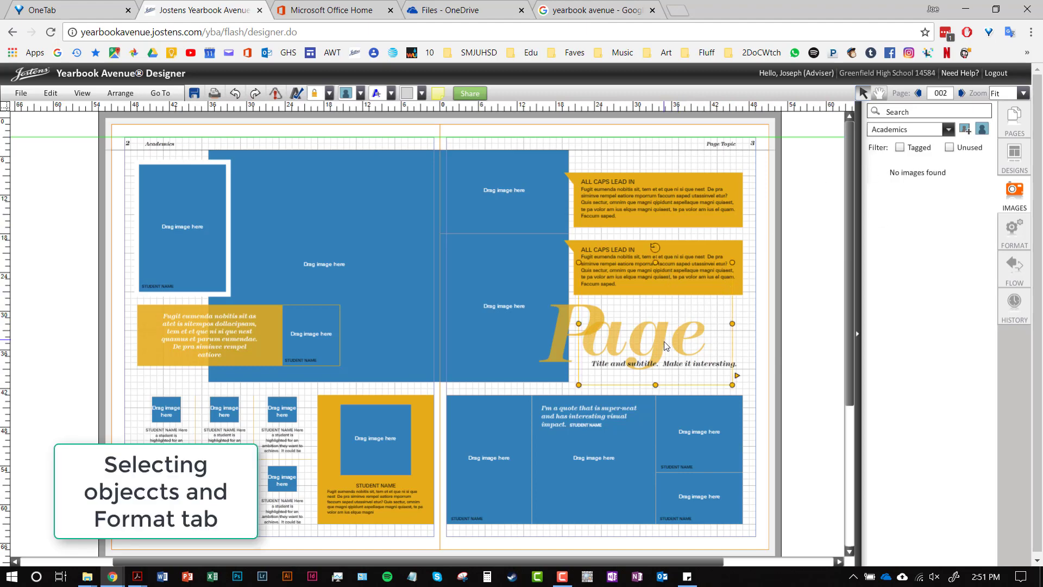
pyautogui.doubleClick(673, 338)
pyautogui.moveTo(674, 338); pyautogui.dragTo(653, 334)
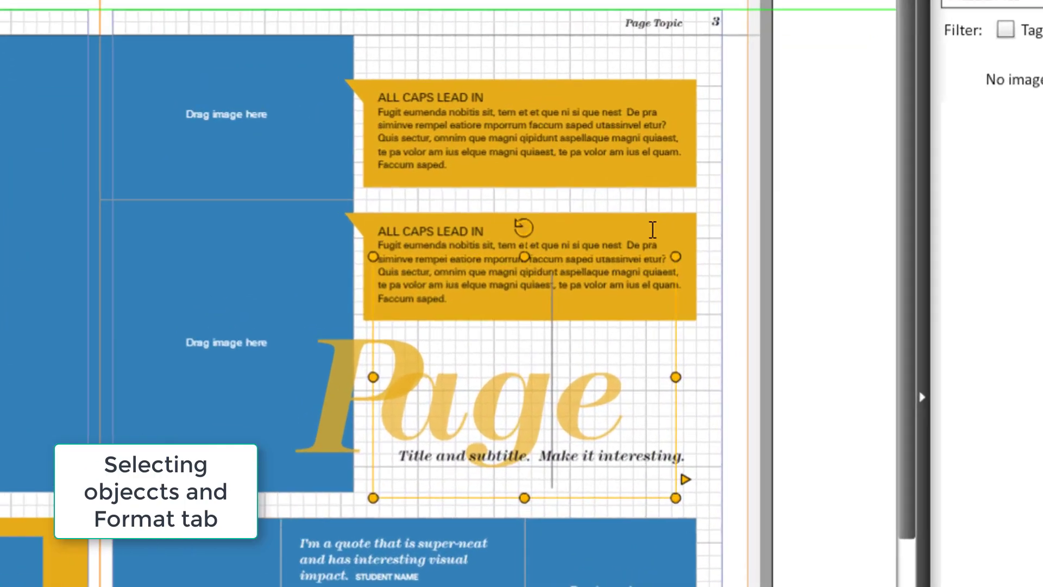
pyautogui.click(721, 249)
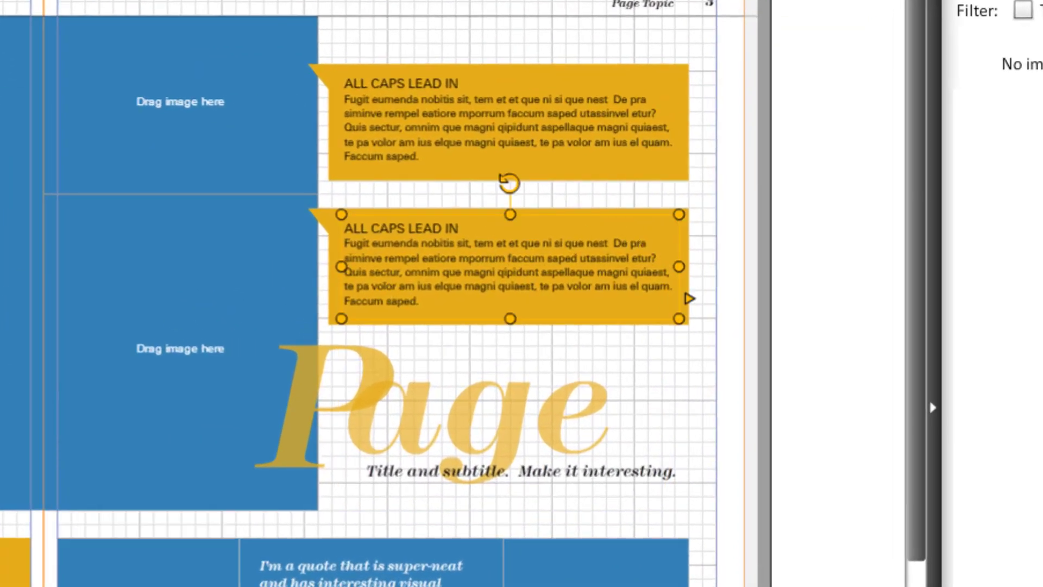
pyautogui.click(190, 214)
pyautogui.click(508, 117)
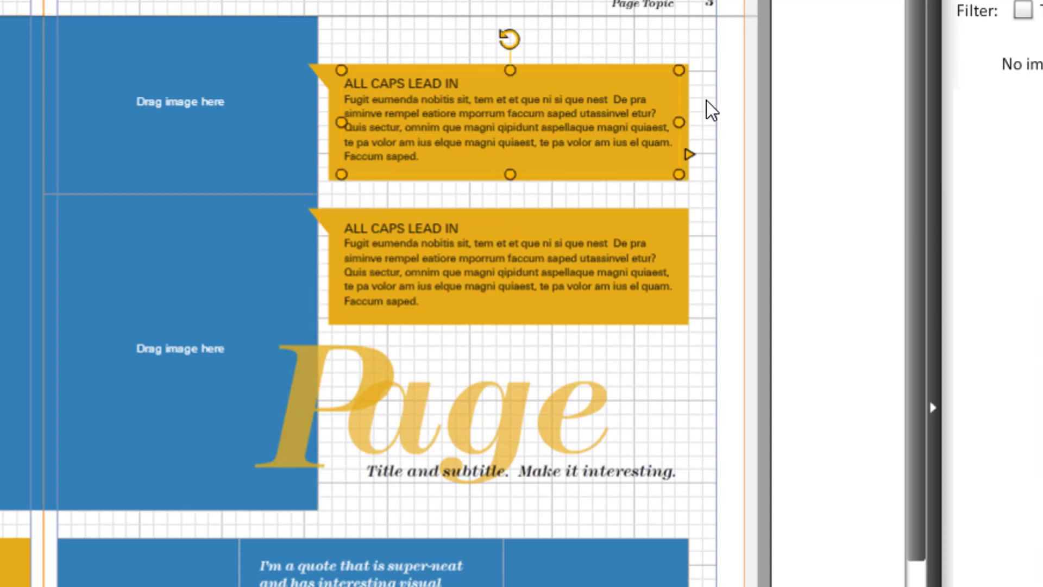
# Step: Narrow the upper ALL CAPS LEAD IN text box on page 3 and move its yellow background box off the text
pyautogui.moveTo(679, 70); pyautogui.dragTo(613, 71)
pyautogui.click(663, 103)
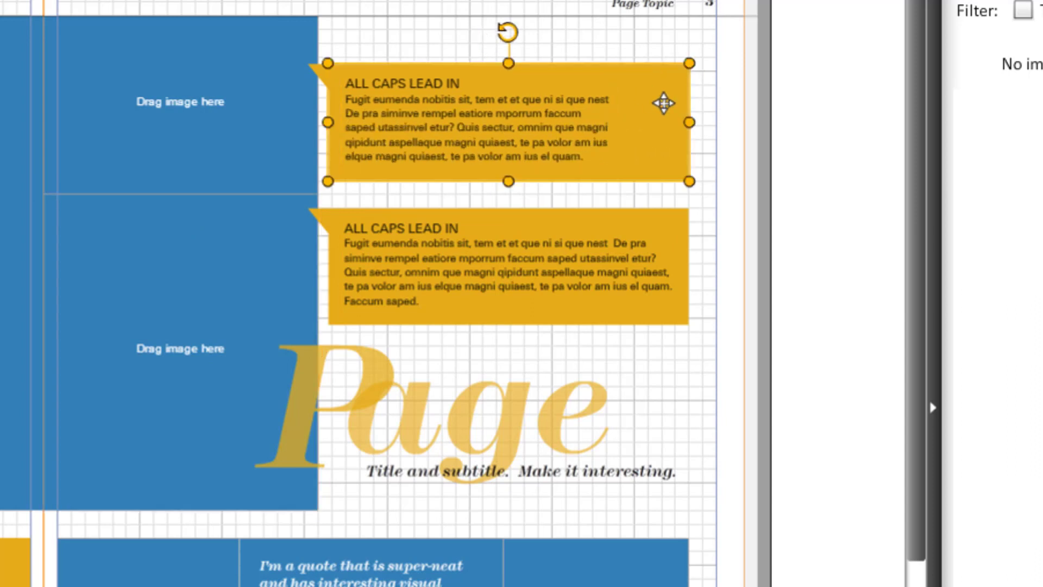
pyautogui.moveTo(664, 104); pyautogui.dragTo(533, 132)
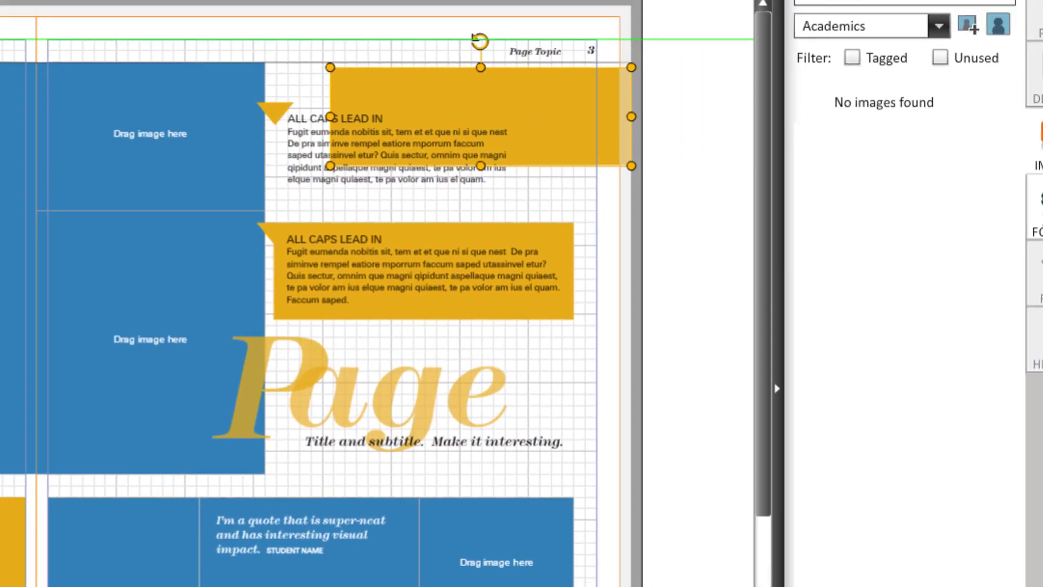
# Step: Move the yellow background box back behind the upper text and fill it with the dark olive green from the Earthwise colors
pyautogui.click(996, 215)
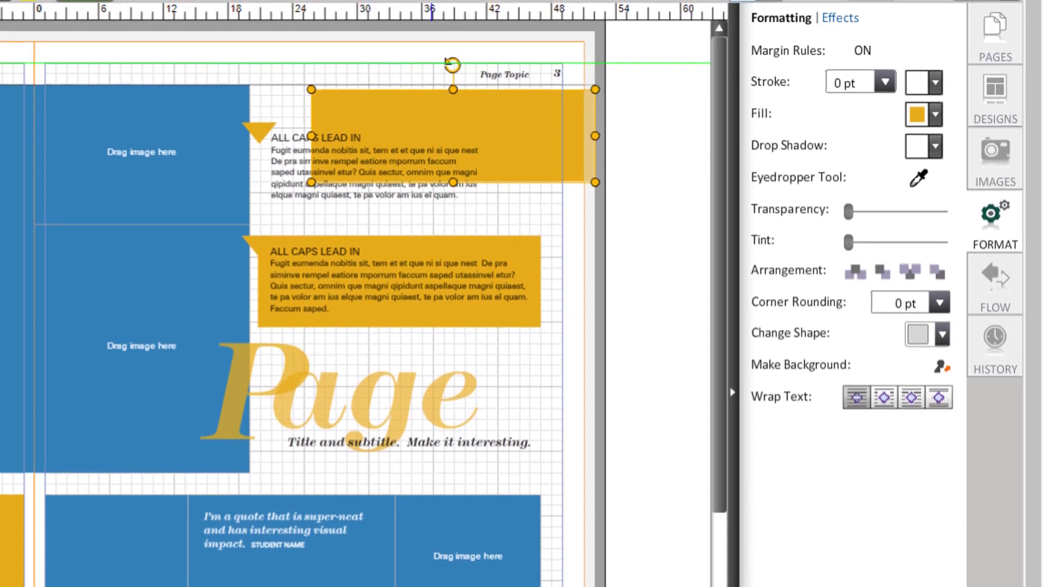
pyautogui.moveTo(555, 124); pyautogui.dragTo(499, 156)
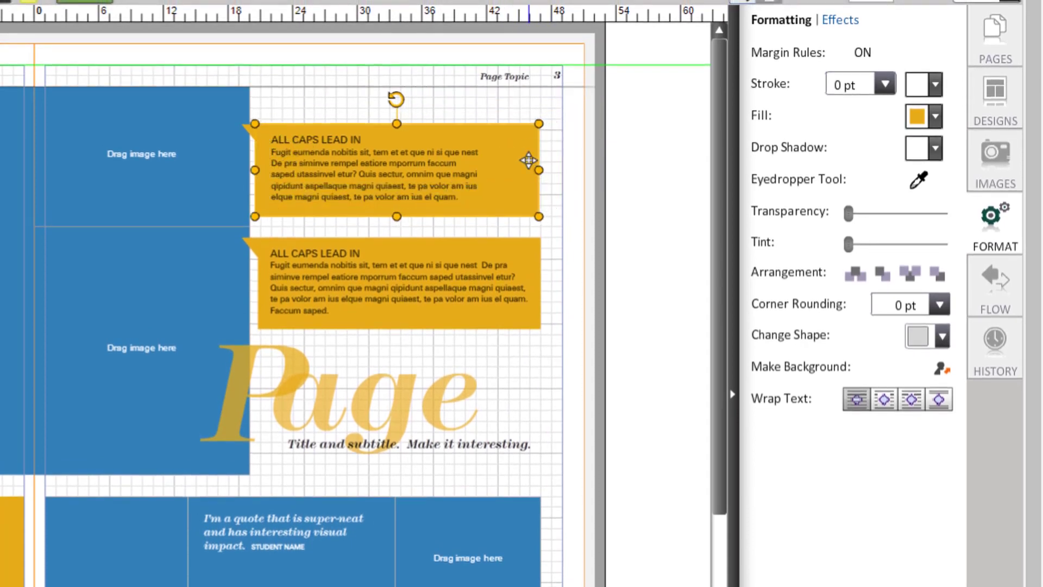
pyautogui.click(935, 116)
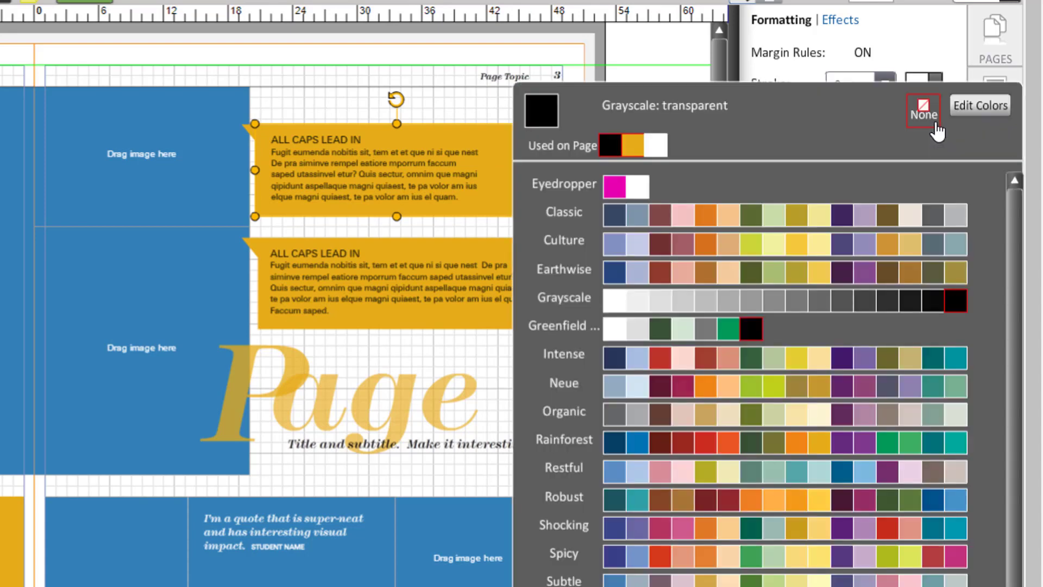
pyautogui.click(751, 273)
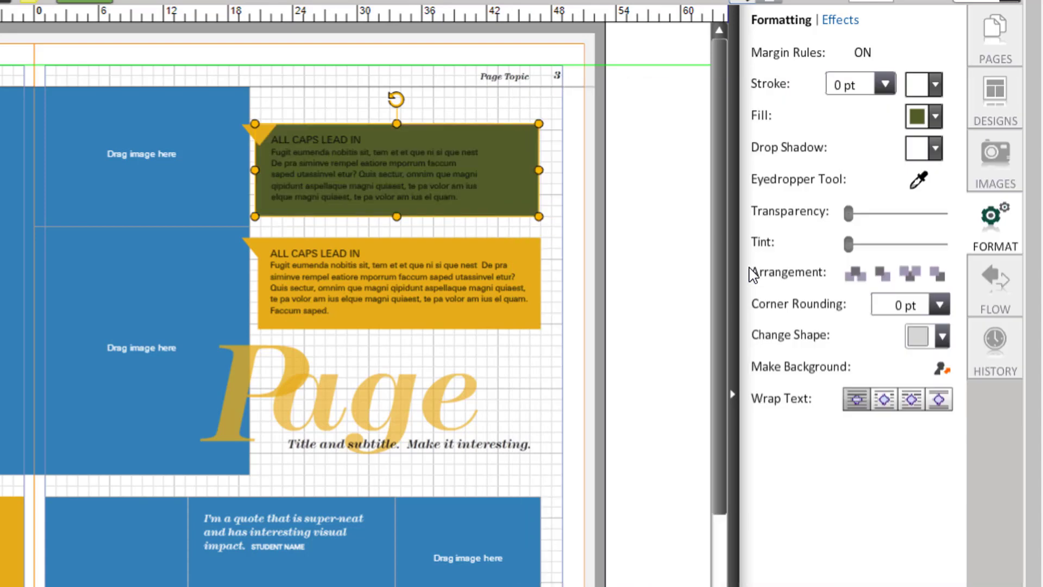
# Step: Try AYT Franklin Gothic Book on the lower ALL CAPS LEAD IN text box, and settle on AYT Foundation Roman as its font
pyautogui.click(504, 196)
pyautogui.click(431, 276)
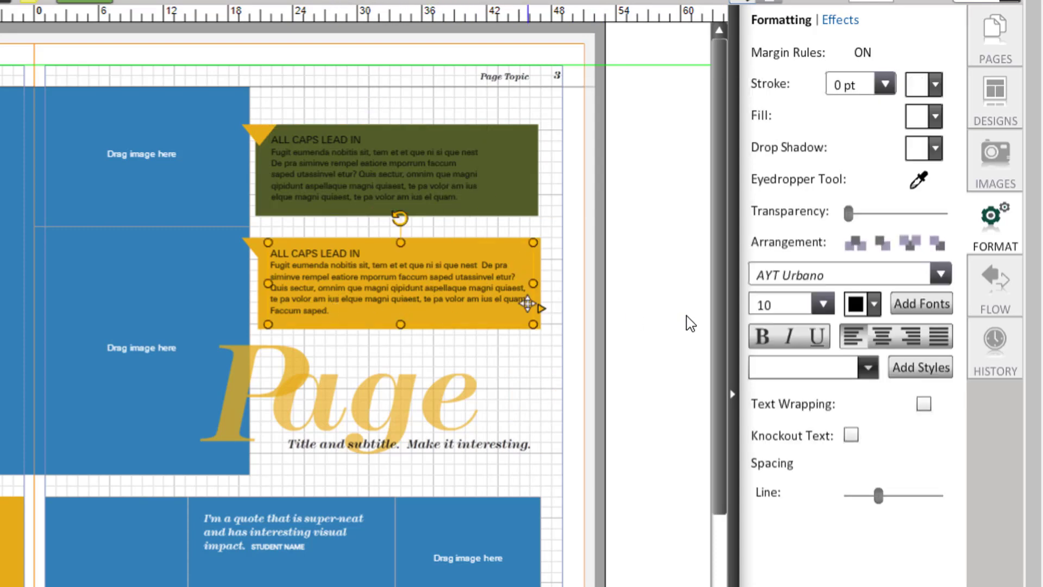
pyautogui.click(941, 274)
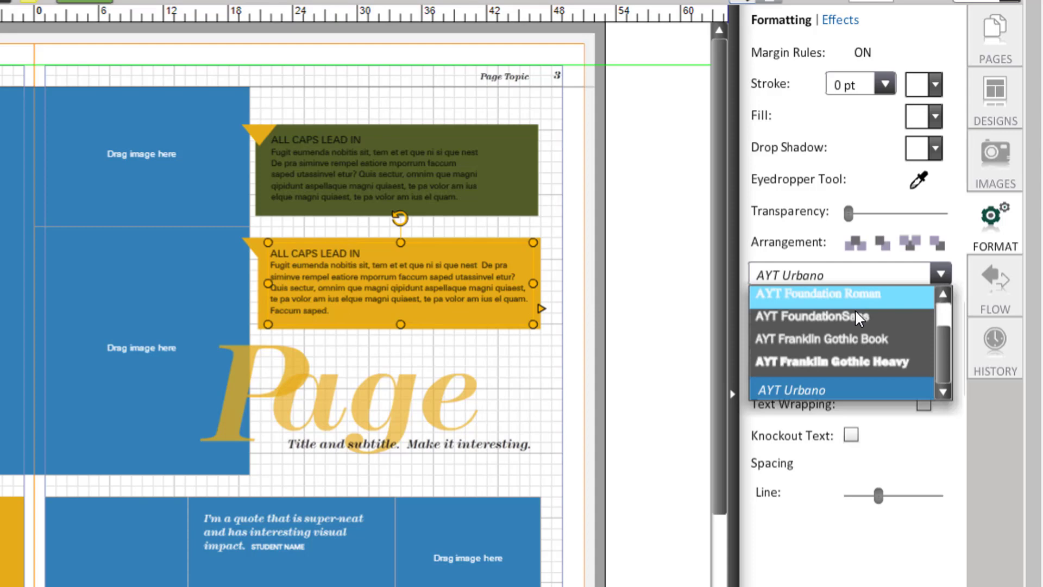
pyautogui.click(826, 339)
pyautogui.click(940, 275)
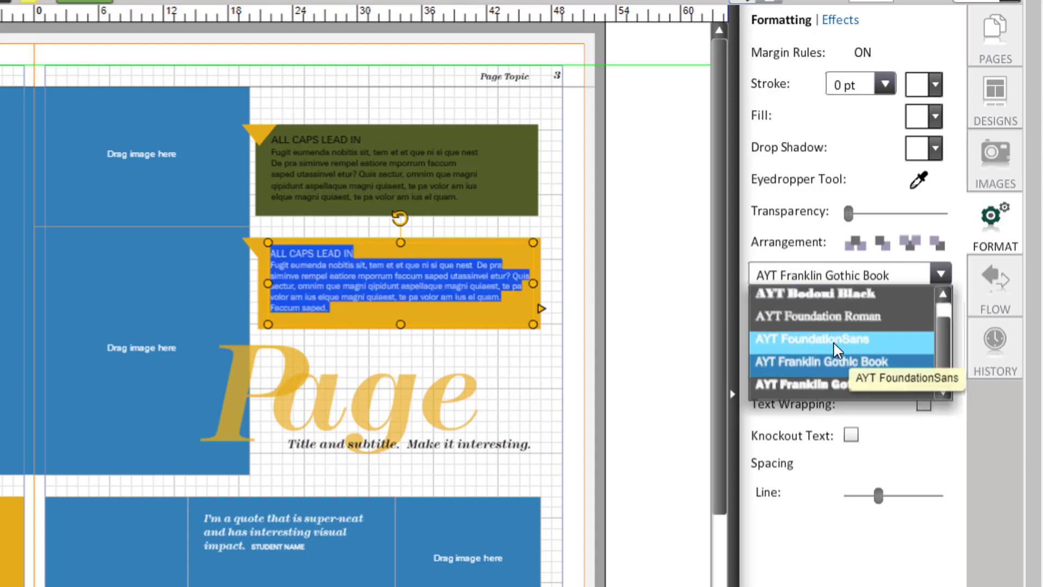
pyautogui.click(841, 317)
pyautogui.click(565, 286)
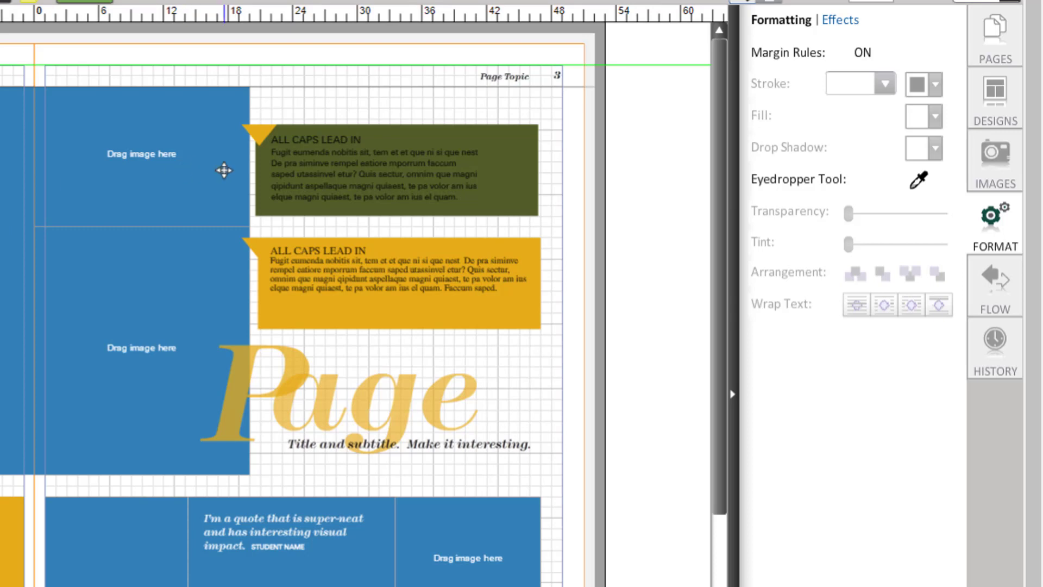
# Step: Try out selecting the green box and the lower large image box on page 3, ending with page 2's large image box selected
pyautogui.click(535, 215)
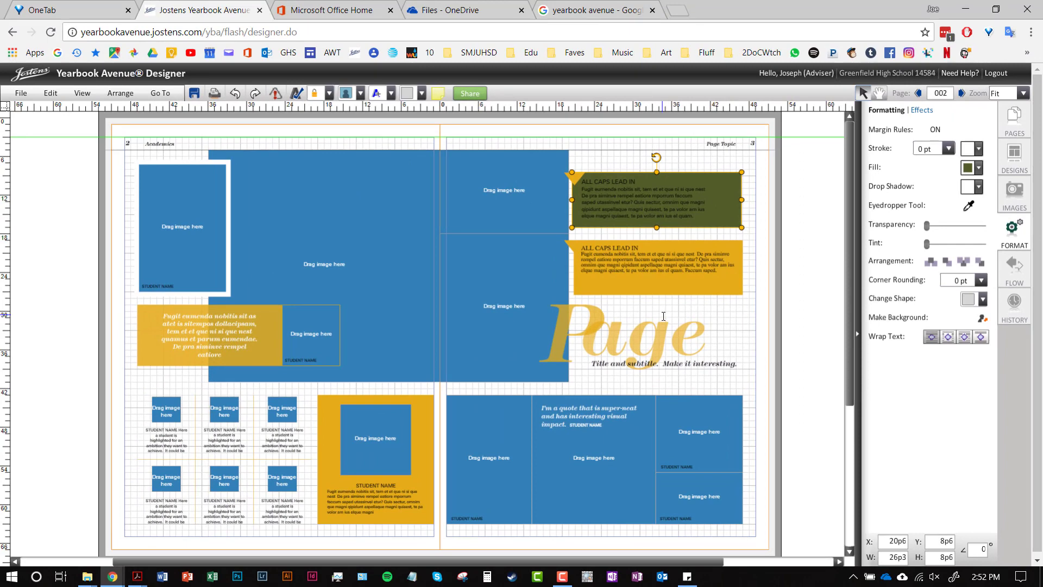
pyautogui.click(476, 300)
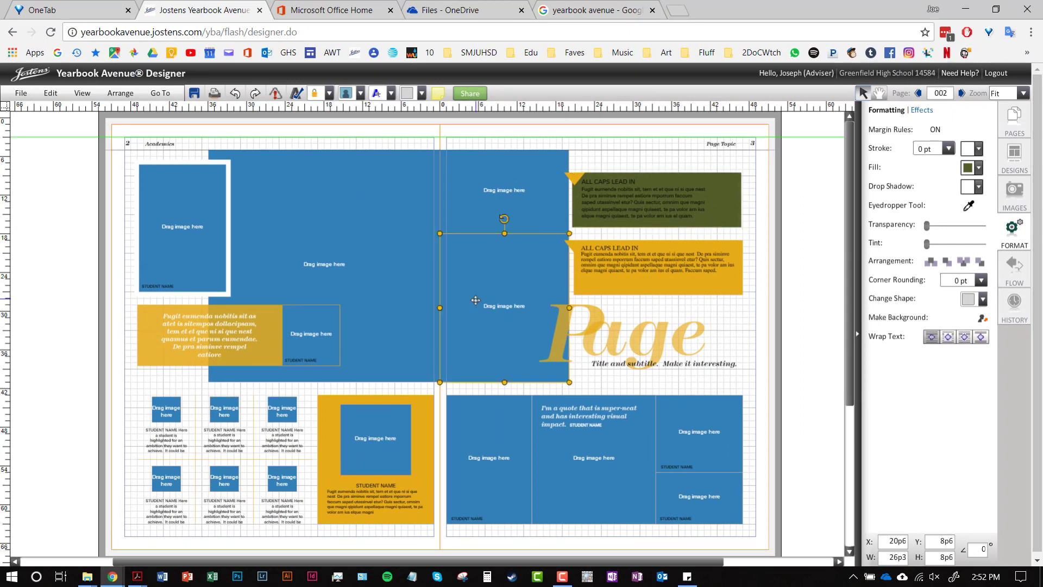
pyautogui.click(399, 286)
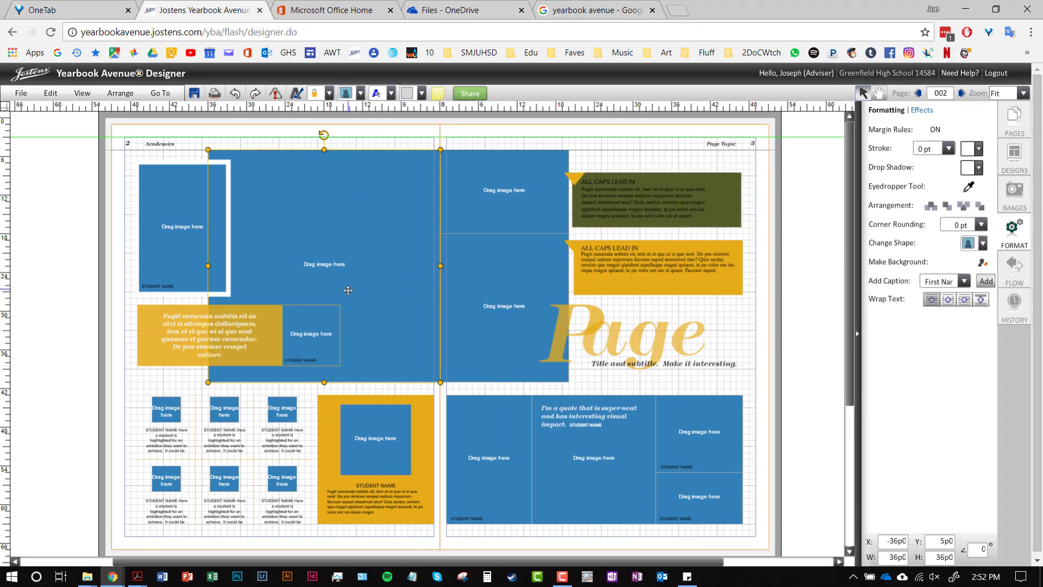
pyautogui.scroll(-1, 281, 364)
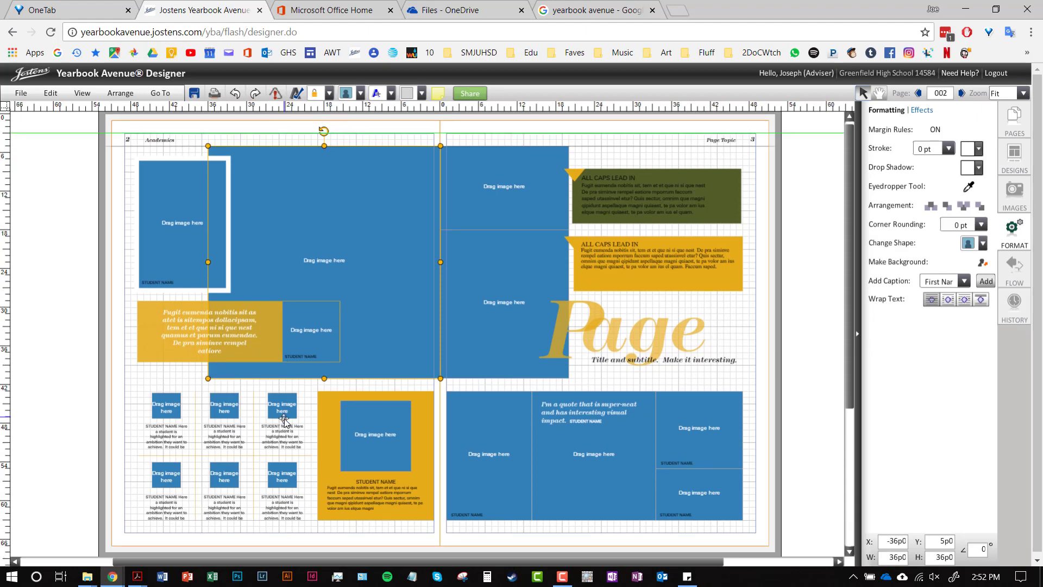